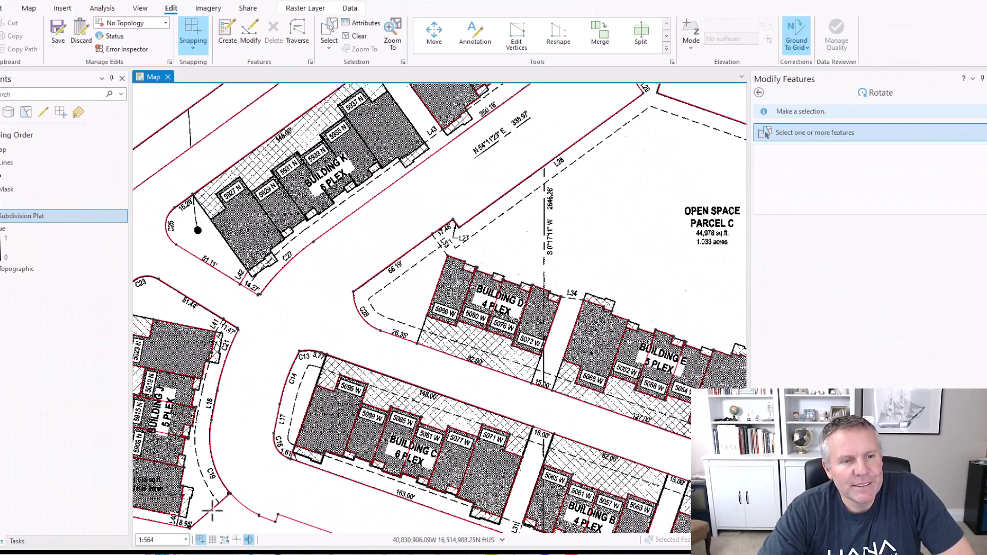
Step: Show the editing grid over the plat and activate the Lines template for sketching
{"action": "left_click", "coordinate": [211, 540]}
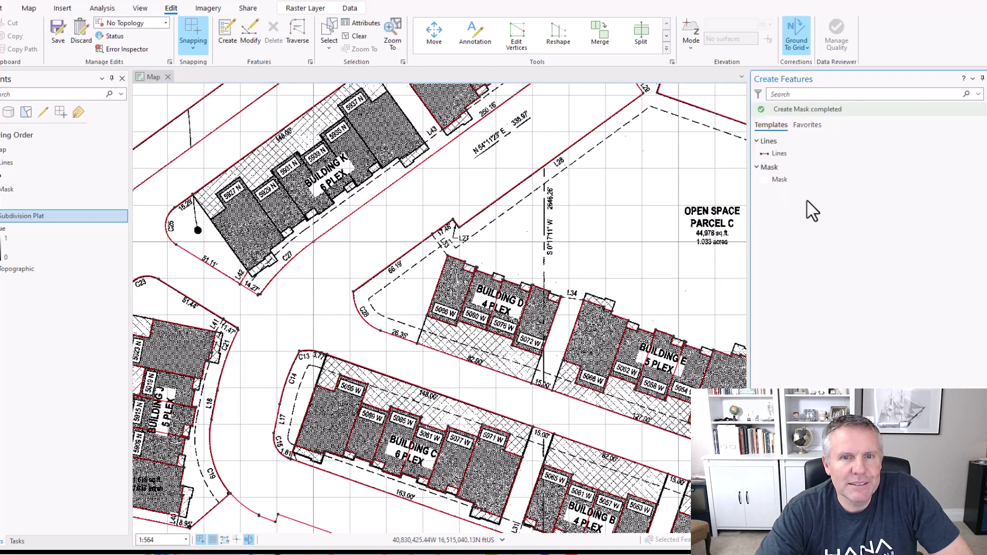
{"action": "left_click", "coordinate": [775, 153]}
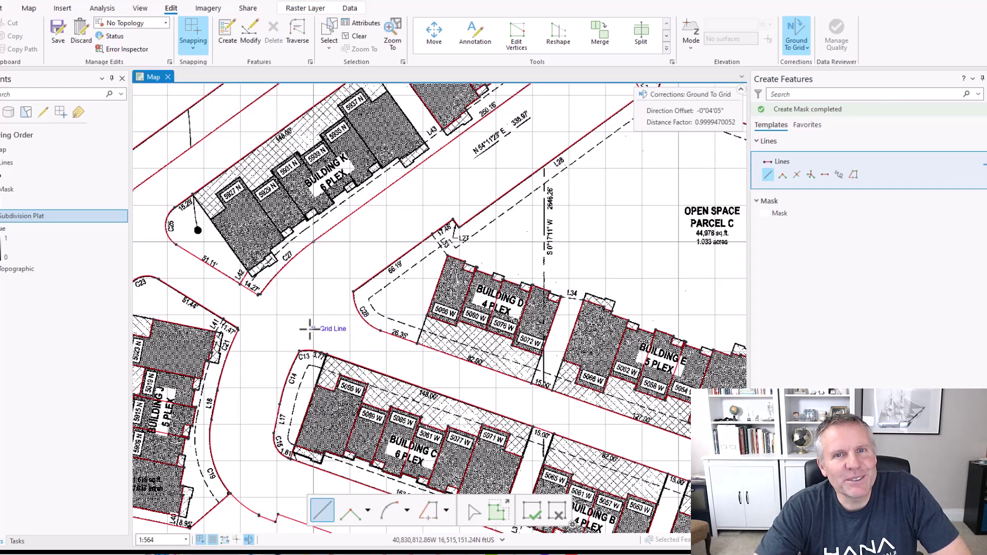
Step: Turn on inference snapping and pan the plat to recentre on Building K
{"action": "left_click", "coordinate": [248, 540]}
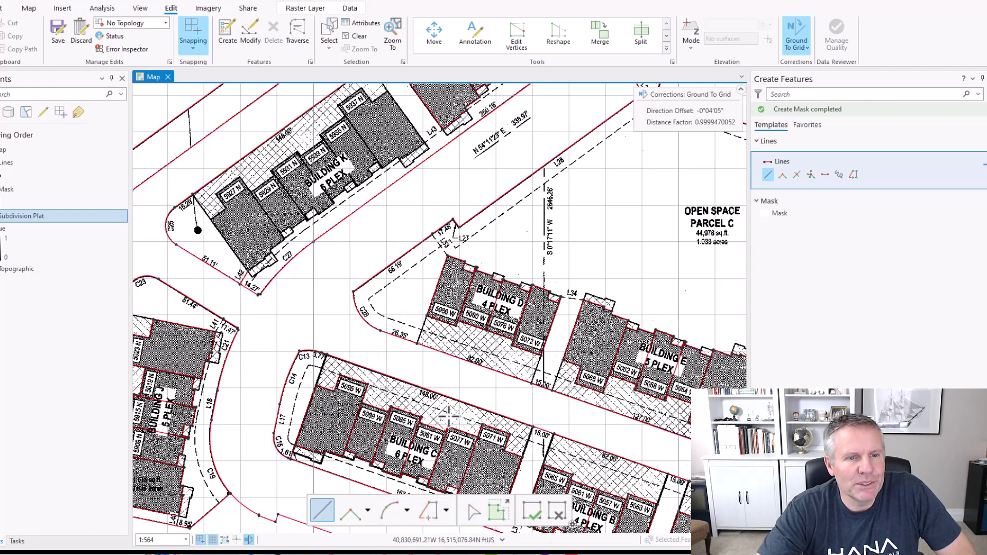
{"action": "left_click_drag", "start_coordinate": [482, 439], "coordinate": [491, 385]}
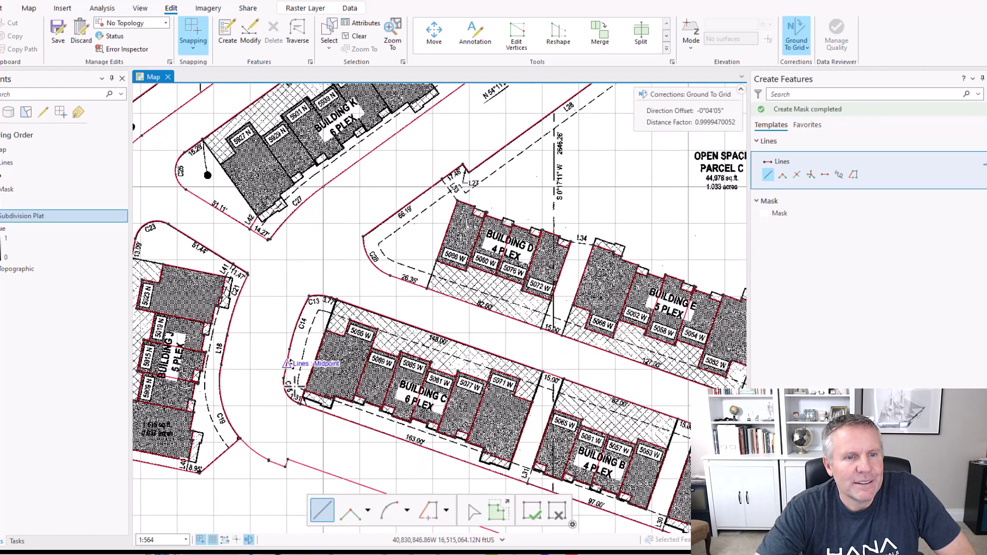
{"action": "left_click_drag", "start_coordinate": [311, 170], "coordinate": [304, 293]}
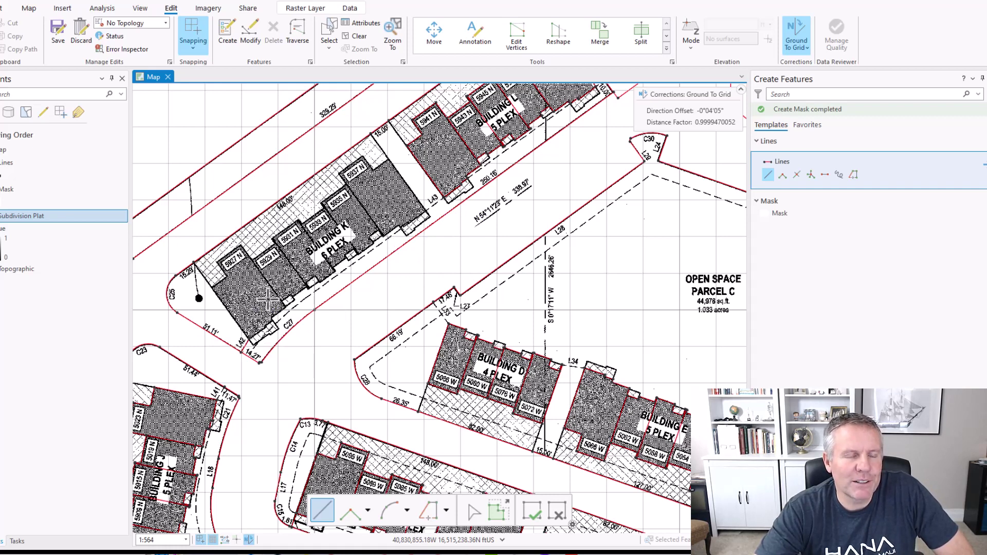
{"action": "left_click_drag", "start_coordinate": [268, 300], "coordinate": [273, 236]}
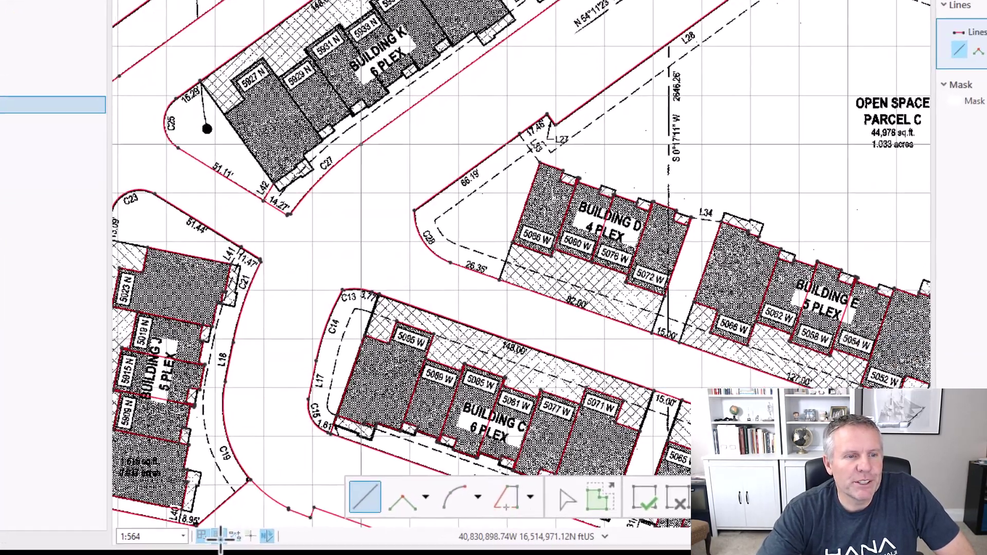
Step: Set the editing grid rotation to -54.1123 degrees
{"action": "left_click", "coordinate": [212, 539]}
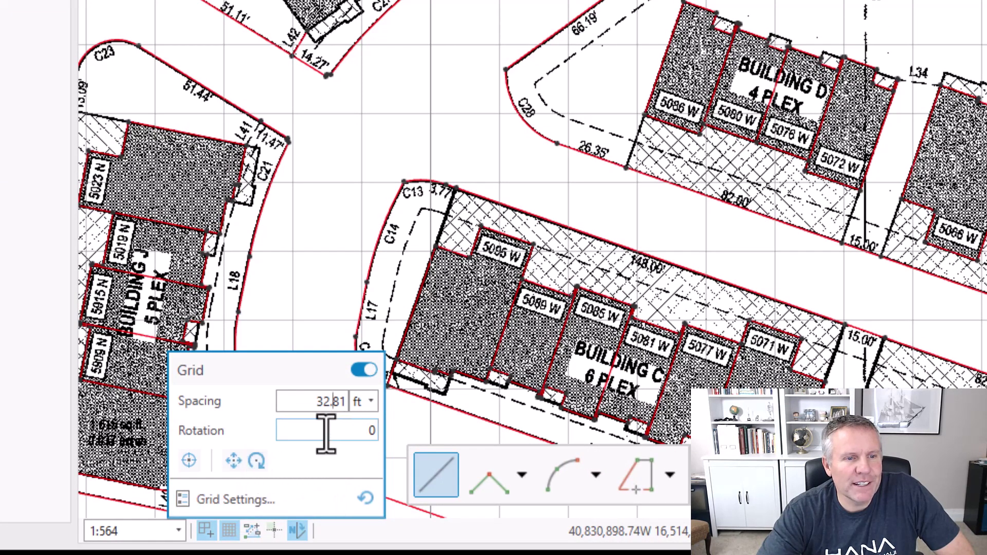
{"action": "left_click_drag", "start_coordinate": [325, 432], "coordinate": [364, 431]}
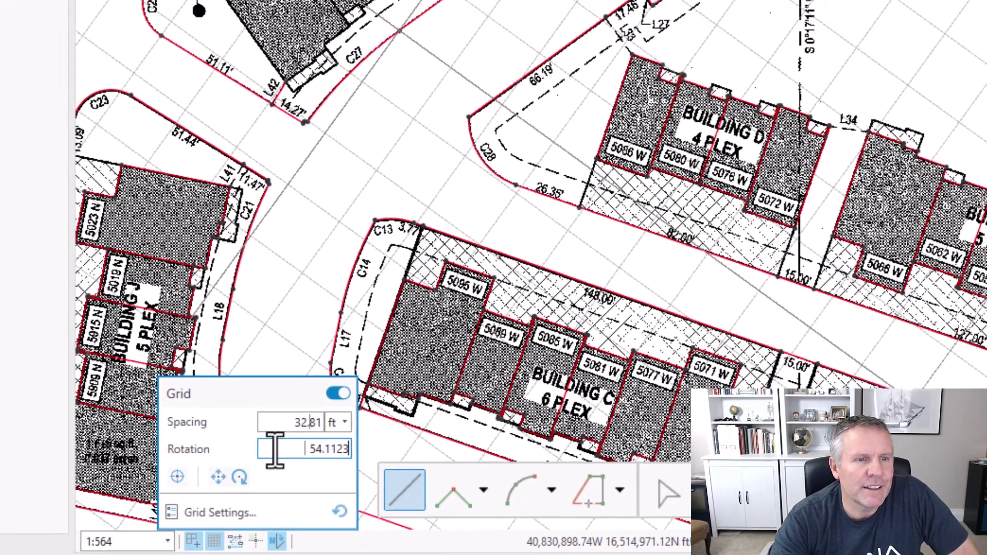
{"action": "key", "text": "Return"}
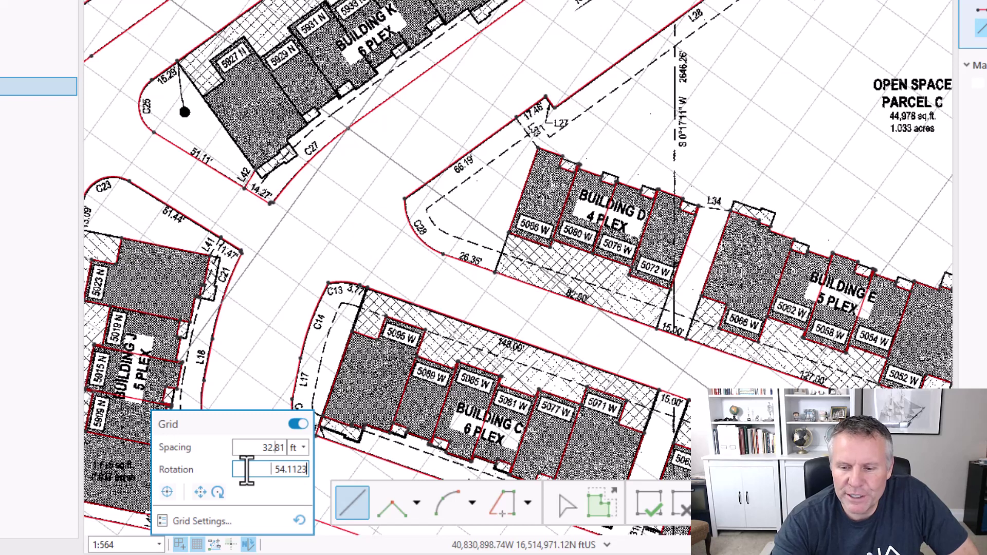
{"action": "type", "text": "-"}
{"action": "key", "text": "Return"}
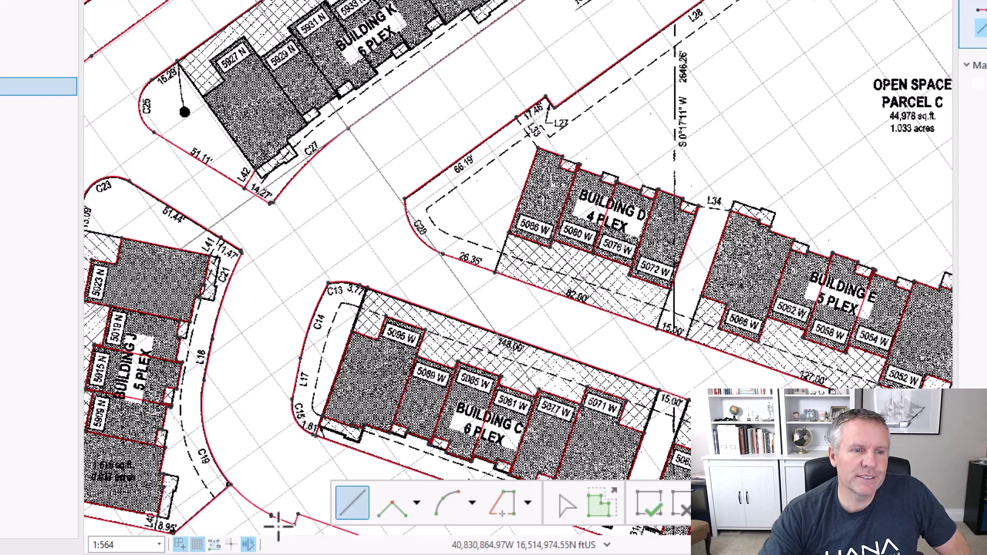
Step: Reset the grid rotation to 0, then anchor it at the line endpoint along the street edge
{"action": "mouse_move", "coordinate": [211, 541]}
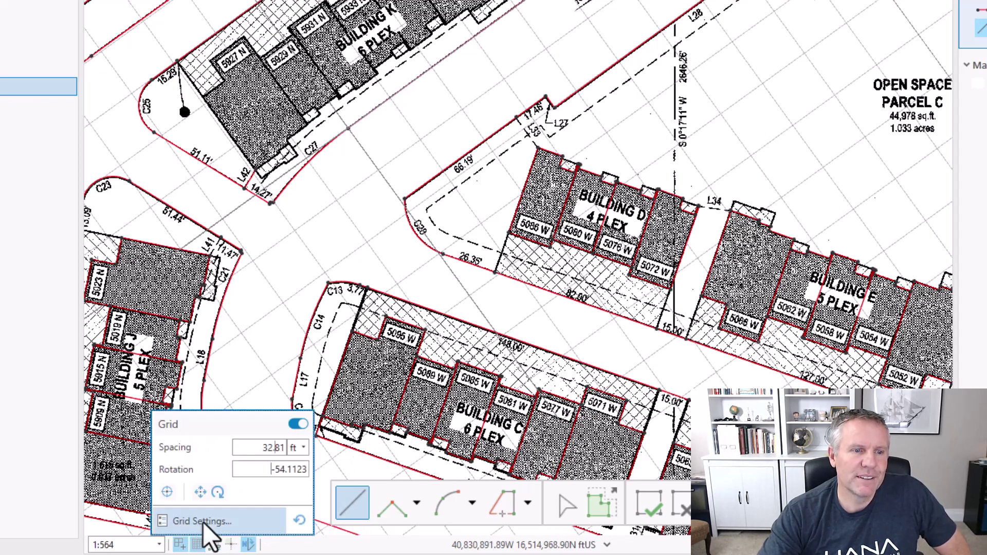
{"action": "left_click", "coordinate": [300, 520]}
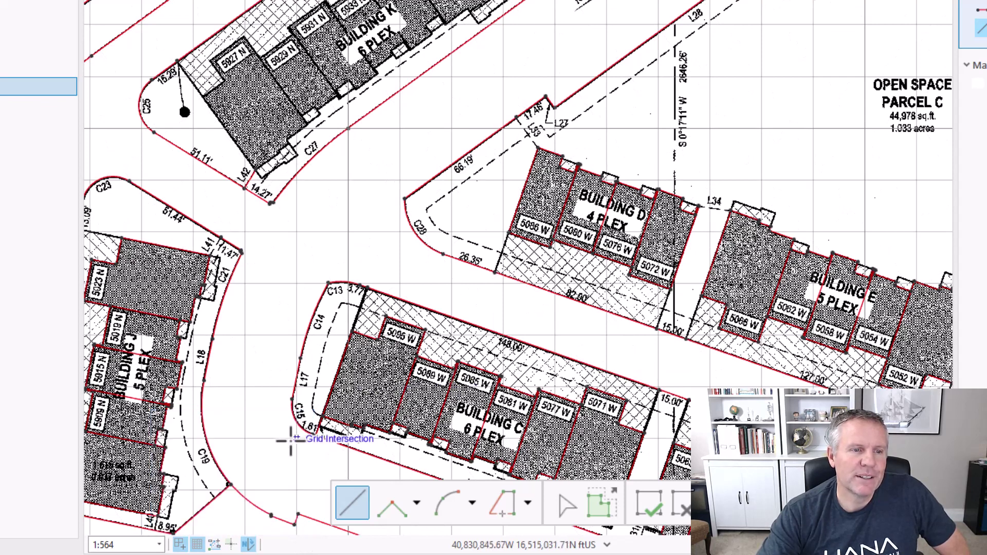
{"action": "mouse_move", "coordinate": [198, 543]}
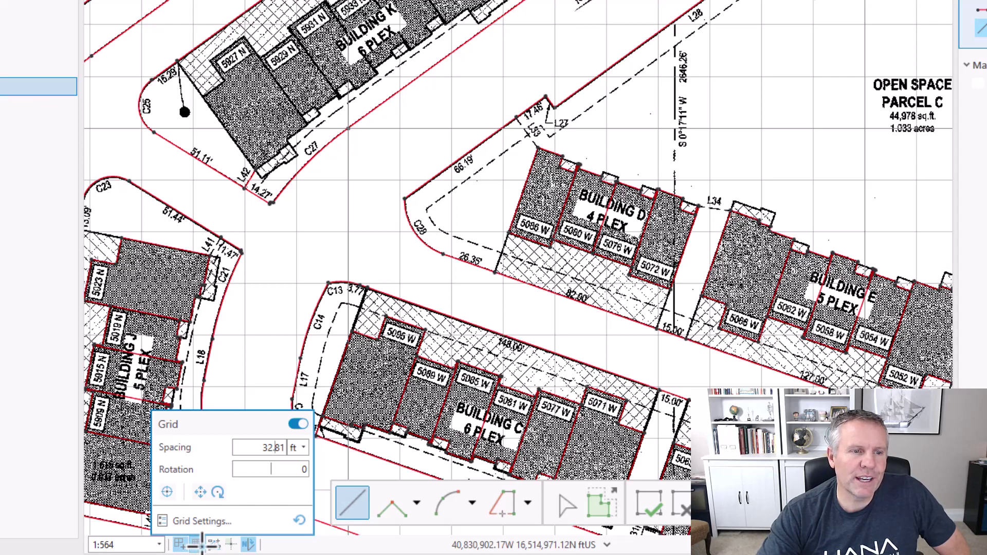
{"action": "left_click", "coordinate": [170, 492]}
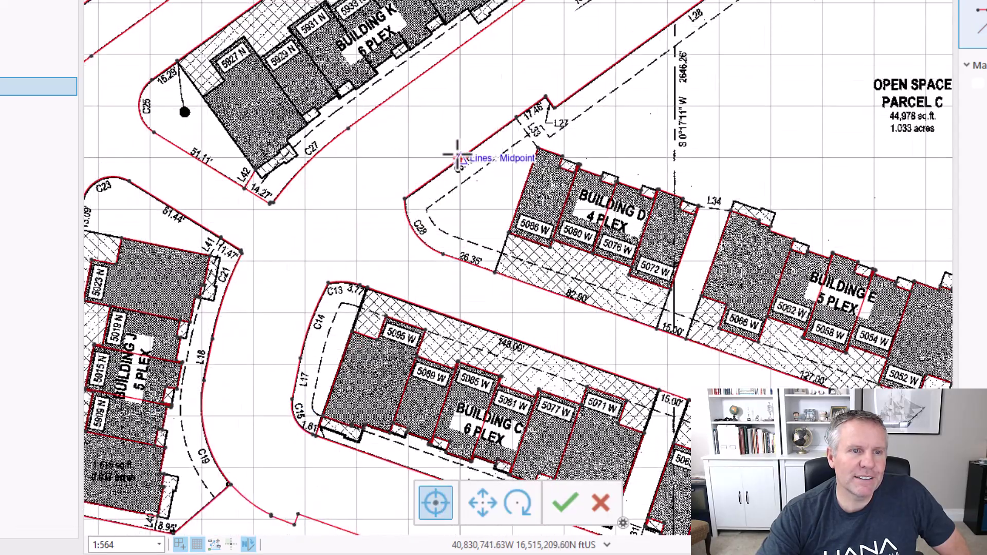
{"action": "left_click", "coordinate": [352, 126]}
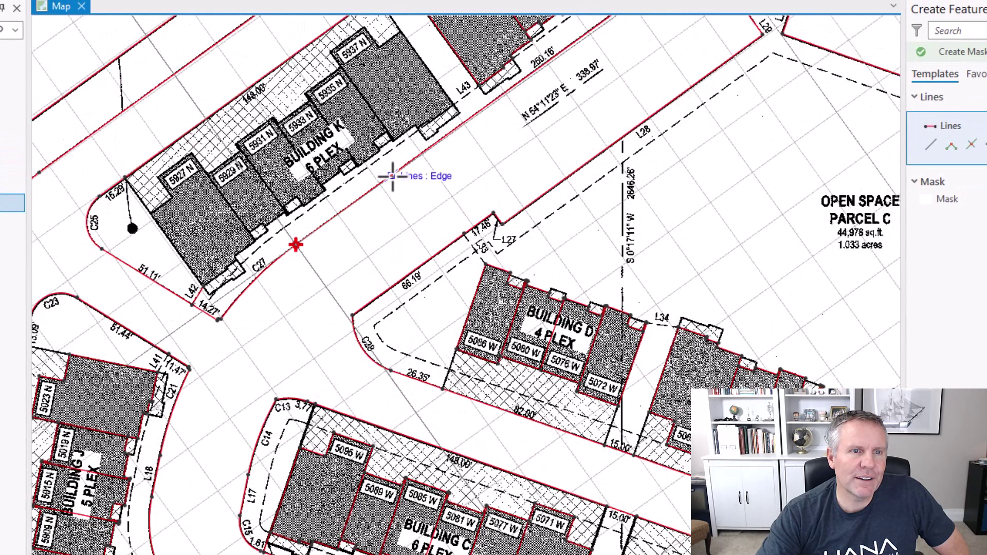
{"action": "left_click", "coordinate": [392, 175]}
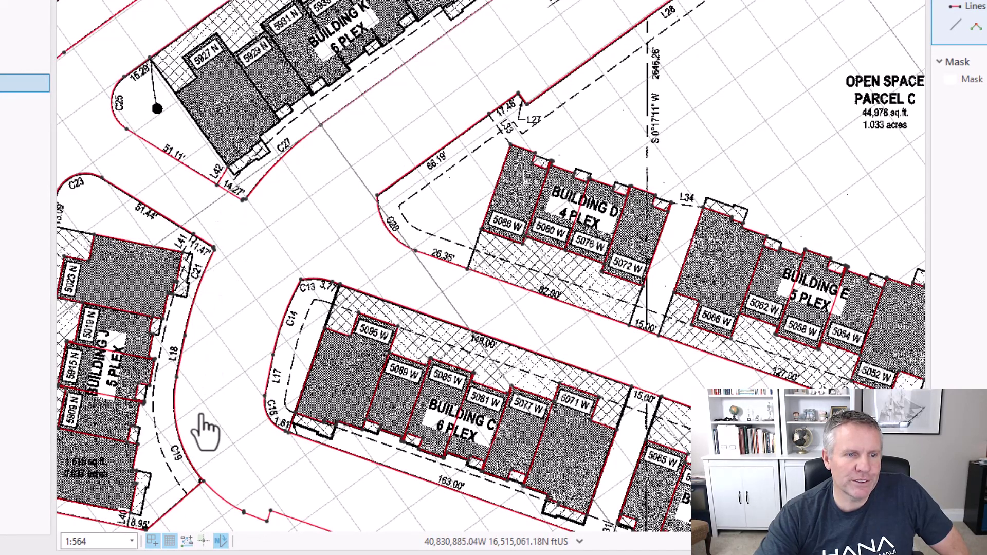
Step: Move the rotated grid's origin onto the L42 line endpoint near Building K
{"action": "mouse_move", "coordinate": [168, 543]}
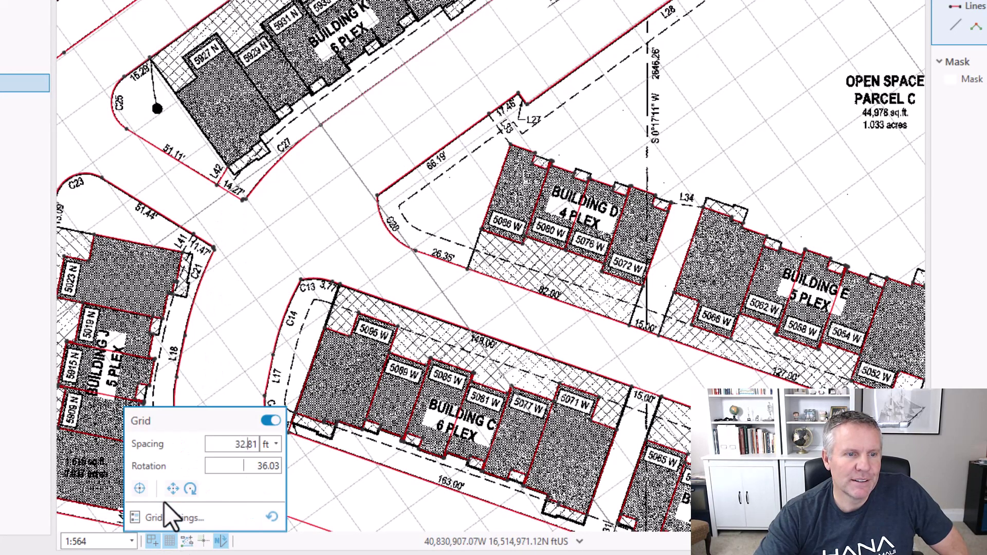
{"action": "left_click", "coordinate": [173, 489]}
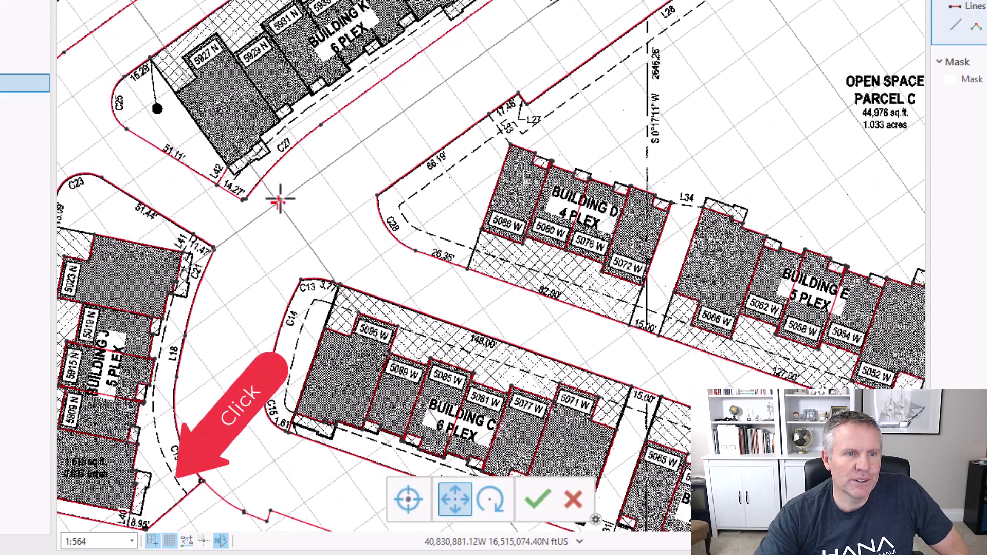
{"action": "left_click_drag", "start_coordinate": [286, 192], "coordinate": [228, 167]}
{"action": "left_click", "coordinate": [228, 167]}
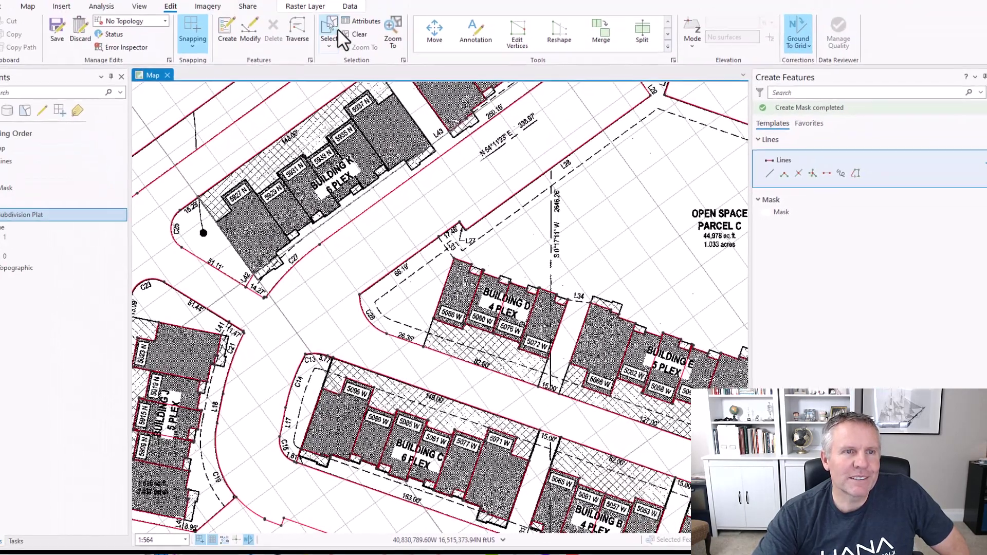
{"action": "left_click", "coordinate": [330, 27]}
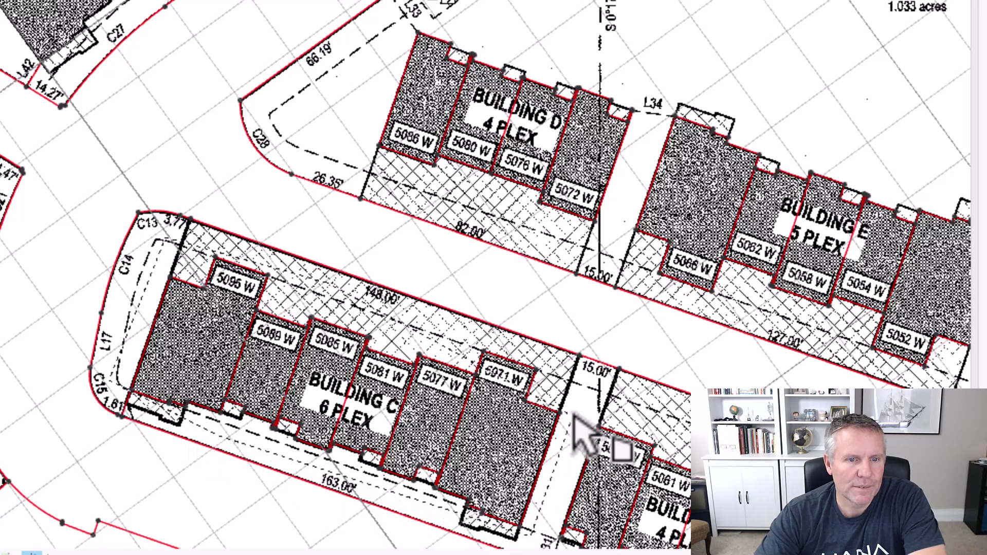
Step: Select the Building C outline lines on the plat
{"action": "left_click", "coordinate": [560, 360]}
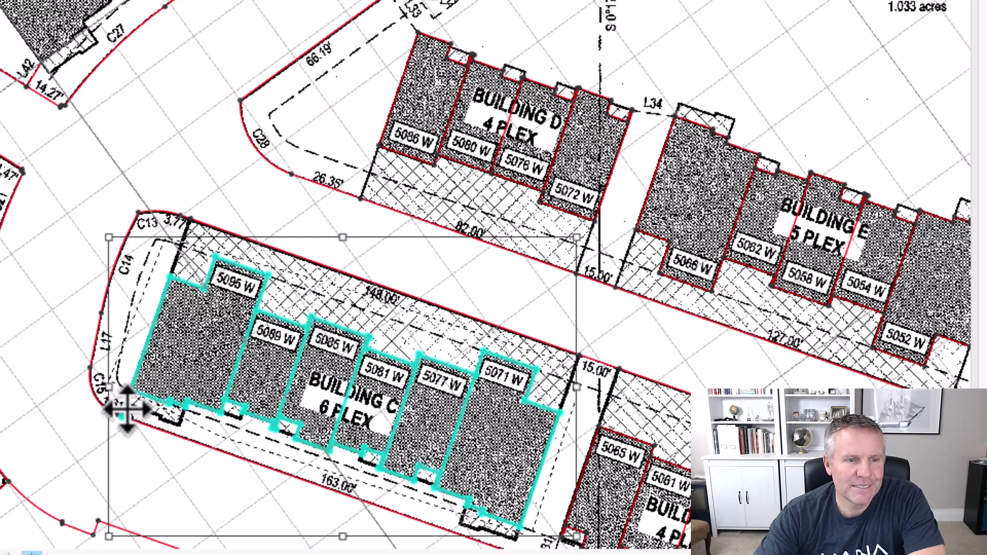
{"action": "scroll", "coordinate": [118, 406], "scroll_direction": "up", "scroll_amount": 10}
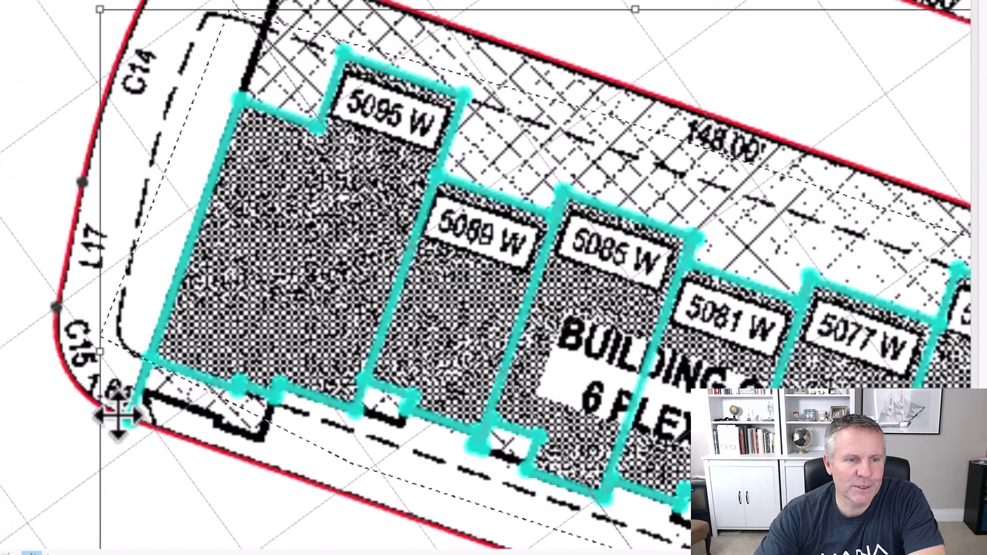
{"action": "key", "text": "Escape"}
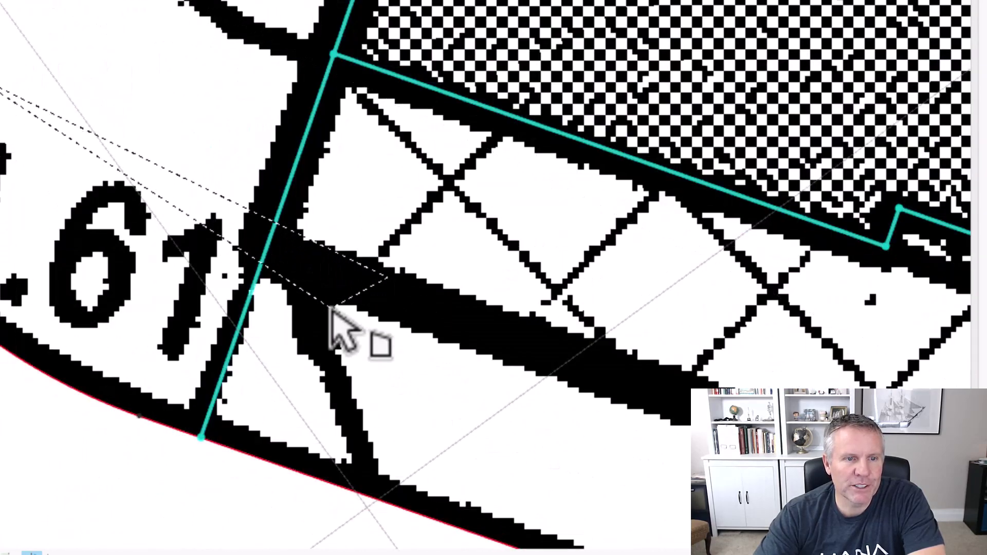
{"action": "left_click", "coordinate": [324, 335]}
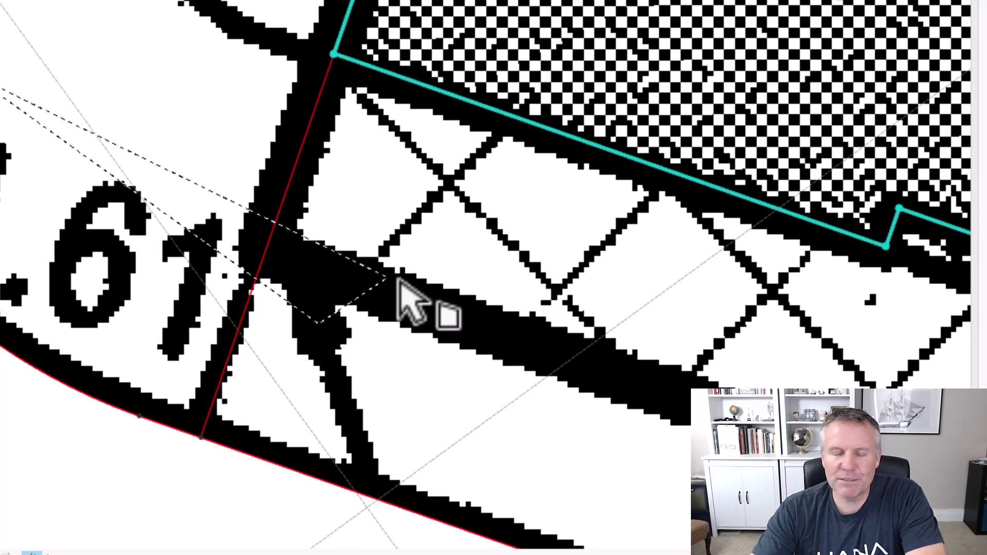
{"action": "scroll", "coordinate": [398, 280], "scroll_direction": "down", "scroll_amount": 6}
{"action": "scroll", "coordinate": [354, 214], "scroll_direction": "up", "scroll_amount": 2}
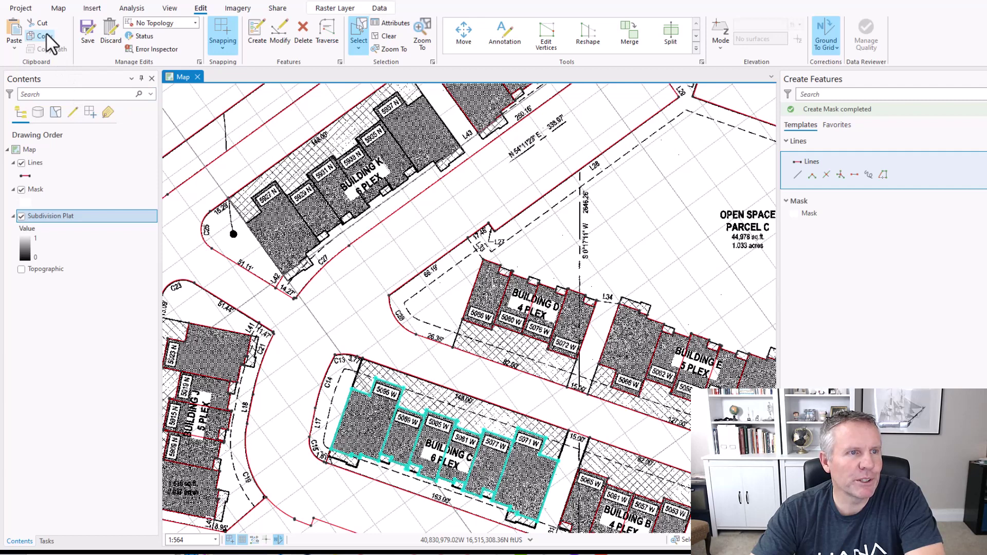
Step: Paste Special the copied Building C outlines into the Lines template
{"action": "left_click", "coordinate": [11, 47]}
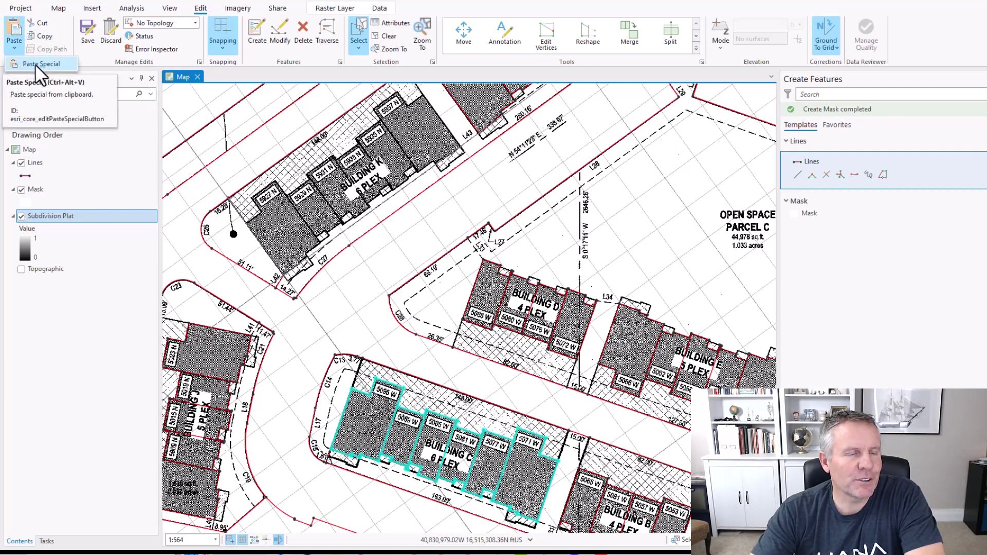
{"action": "left_click", "coordinate": [35, 63]}
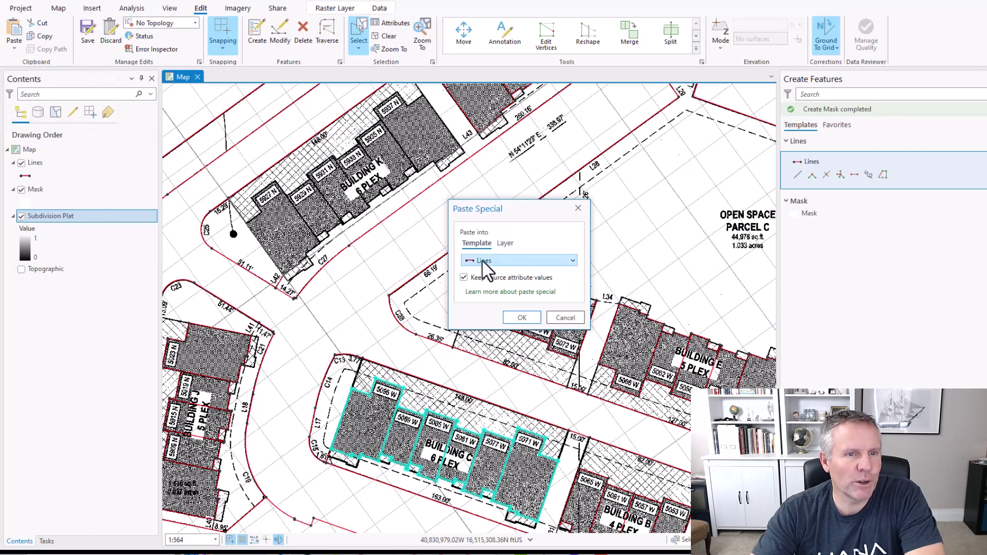
{"action": "left_click", "coordinate": [522, 316]}
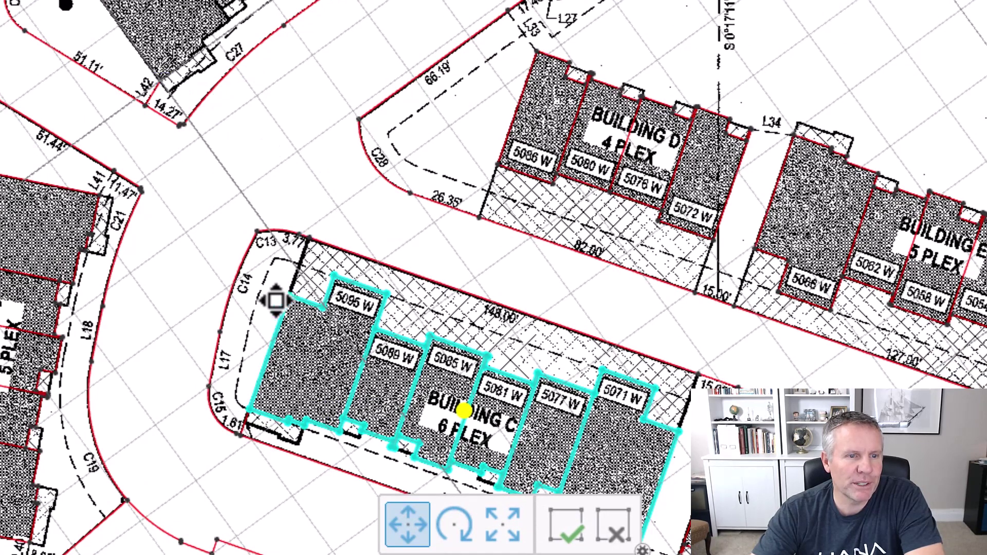
Step: Move the copied outlines so their lower-left corner snaps to the L42 endpoint
{"action": "left_click", "coordinate": [248, 410]}
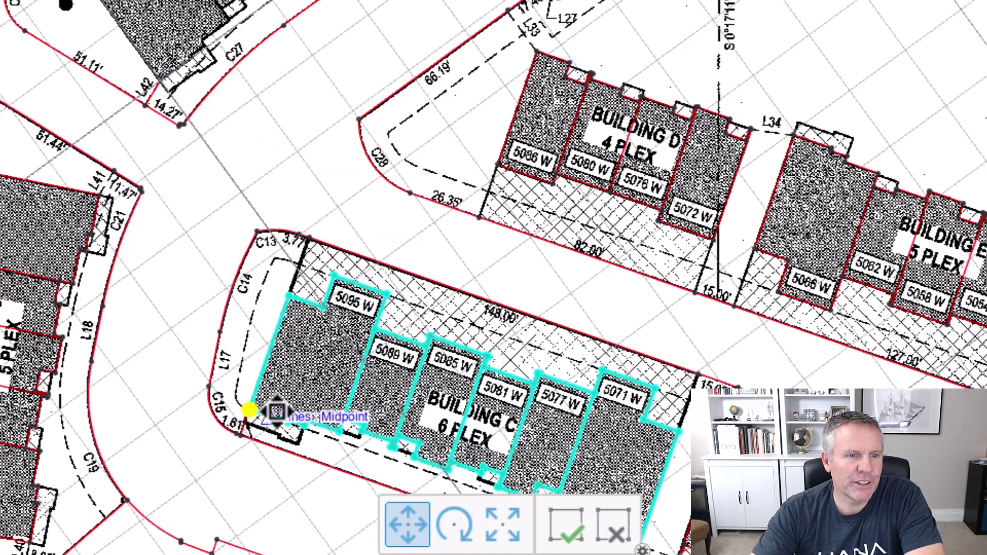
{"action": "left_click", "coordinate": [248, 410]}
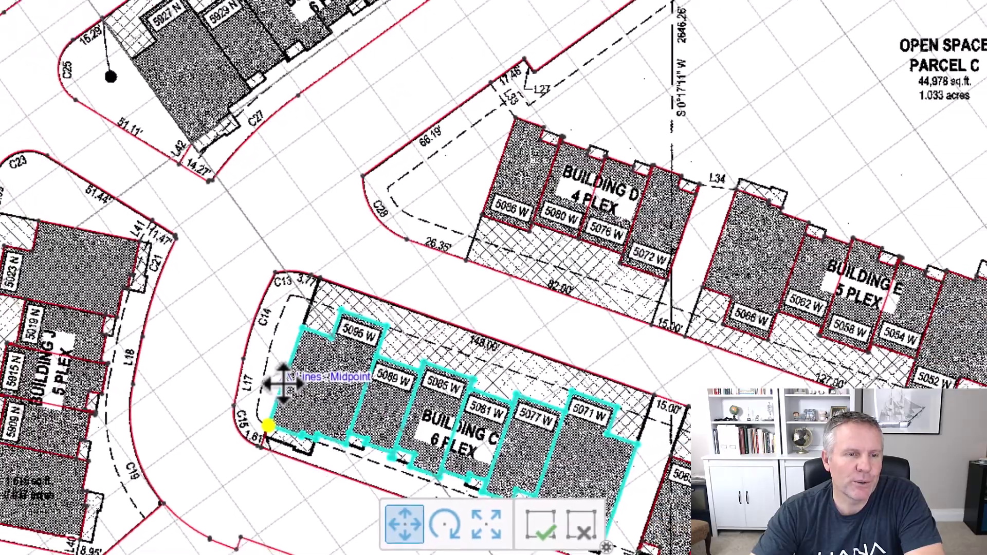
{"action": "left_click_drag", "start_coordinate": [281, 383], "coordinate": [235, 105]}
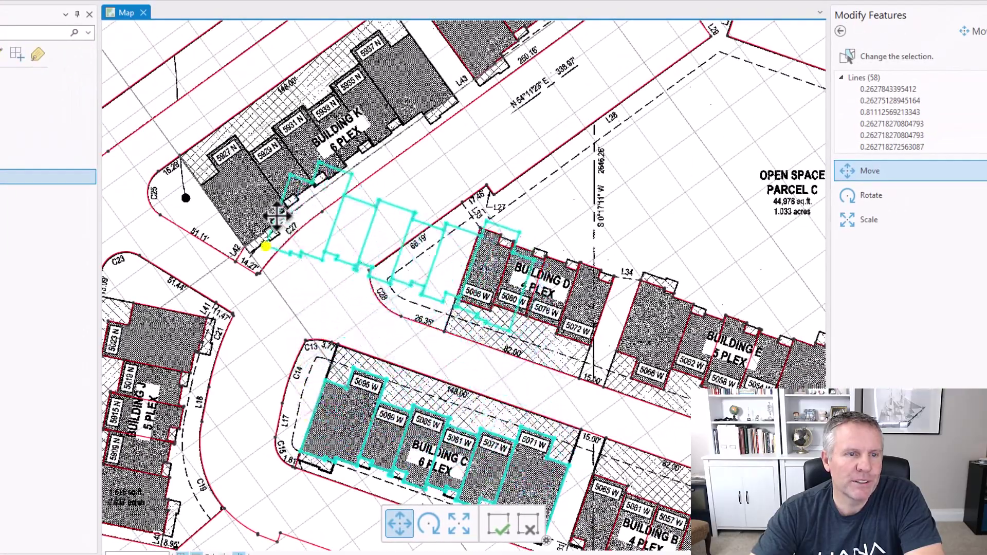
{"action": "left_click_drag", "start_coordinate": [276, 216], "coordinate": [249, 220]}
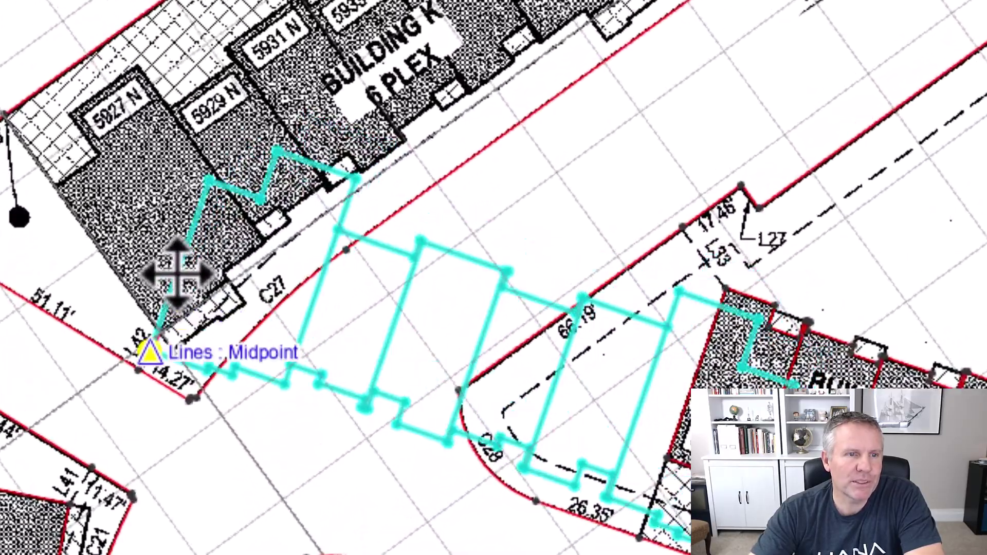
{"action": "left_click_drag", "start_coordinate": [178, 274], "coordinate": [162, 333]}
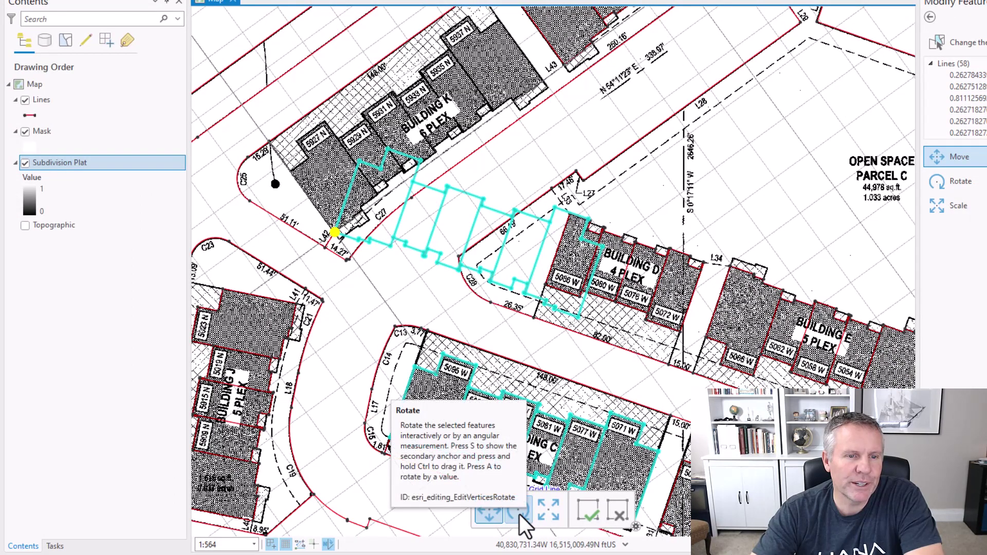
Step: Rotate the copy about that corner to line up with Building K's lot lines
{"action": "left_click", "coordinate": [519, 514]}
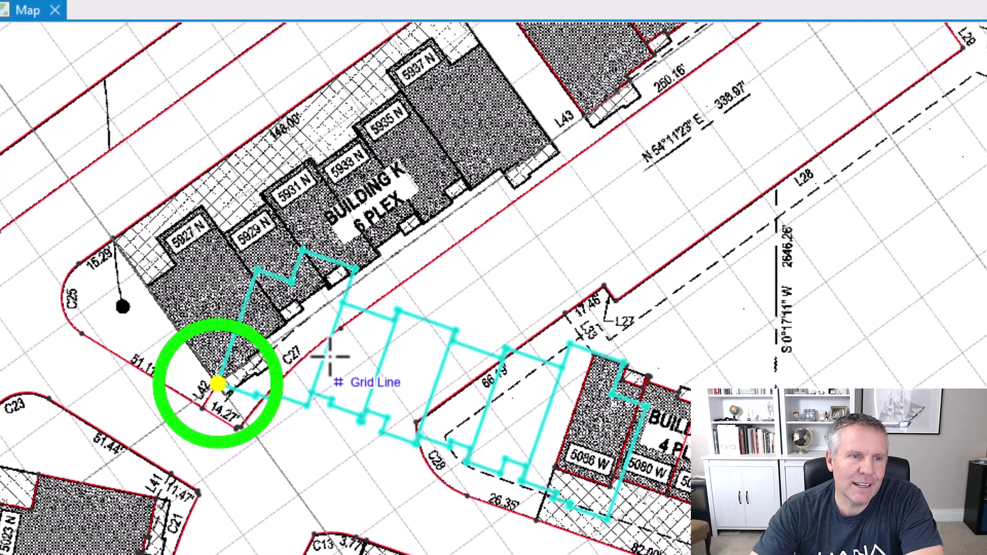
{"action": "left_click", "coordinate": [247, 299]}
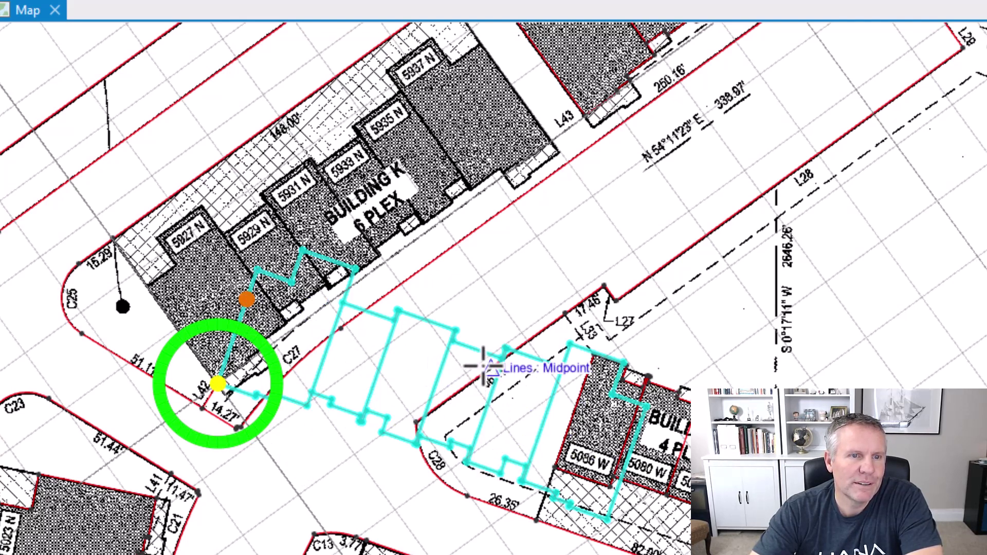
{"action": "left_click_drag", "start_coordinate": [478, 346], "coordinate": [342, 166]}
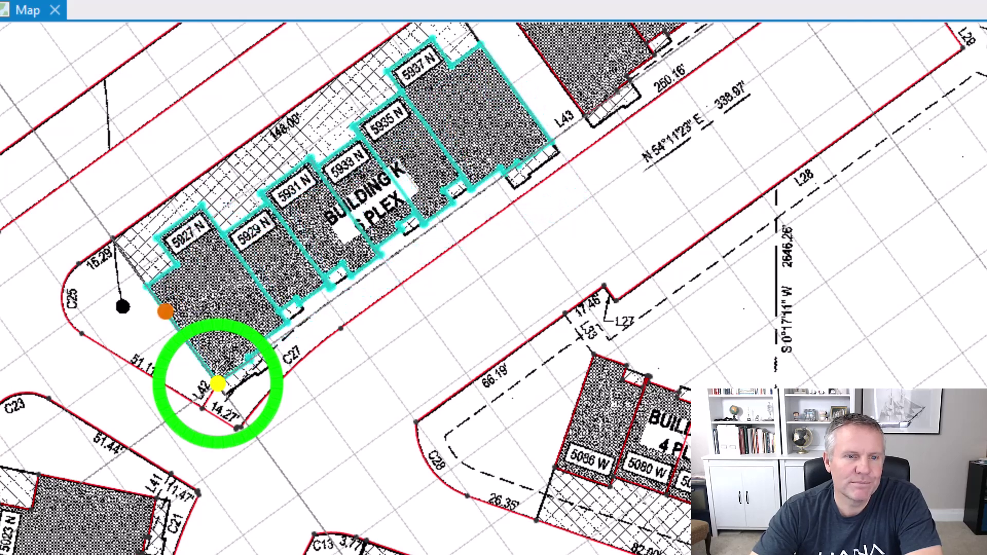
Step: Finish the rotation and open Grid Settings, showing 32.81 ftUS spacing and 36.03 rotation
{"action": "left_click", "coordinate": [218, 383]}
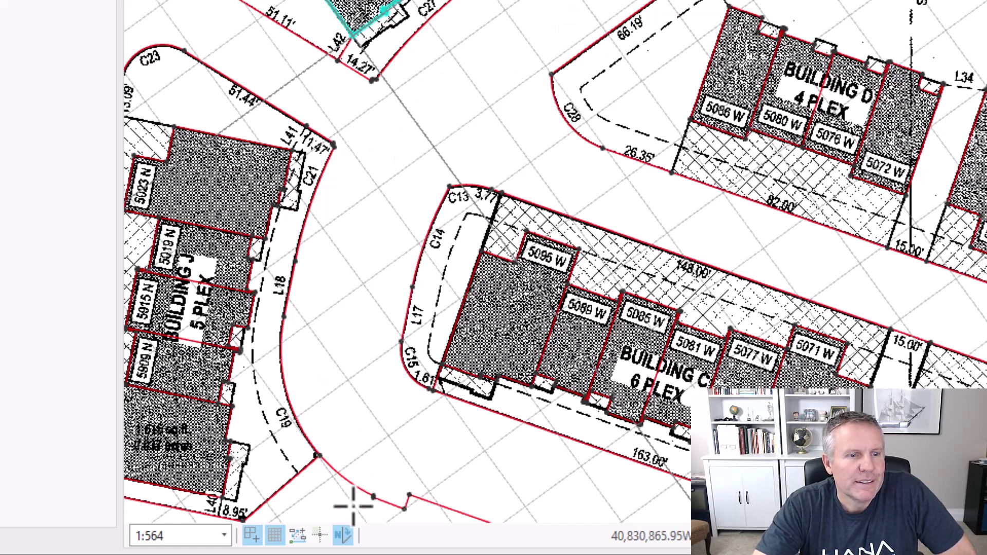
{"action": "left_click", "coordinate": [279, 534]}
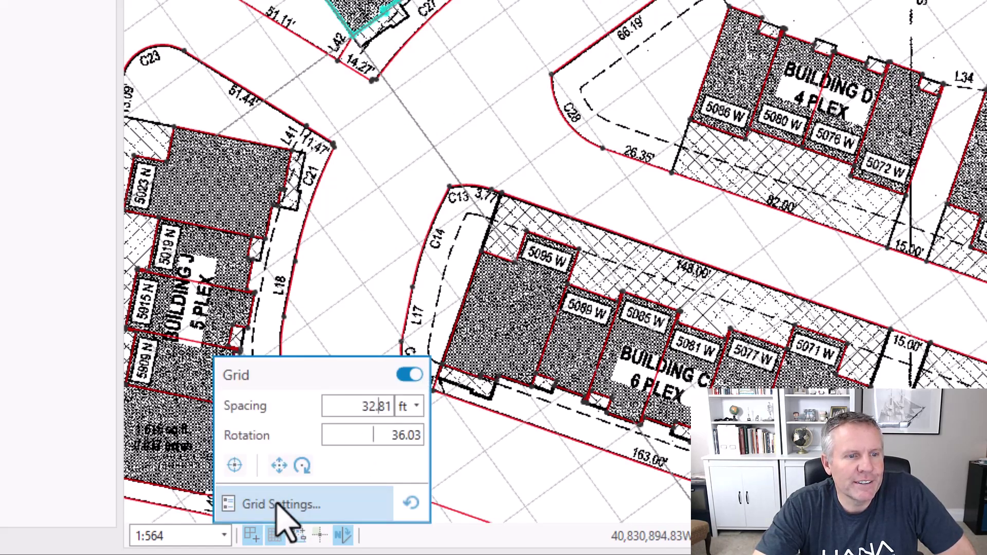
{"action": "left_click", "coordinate": [277, 504]}
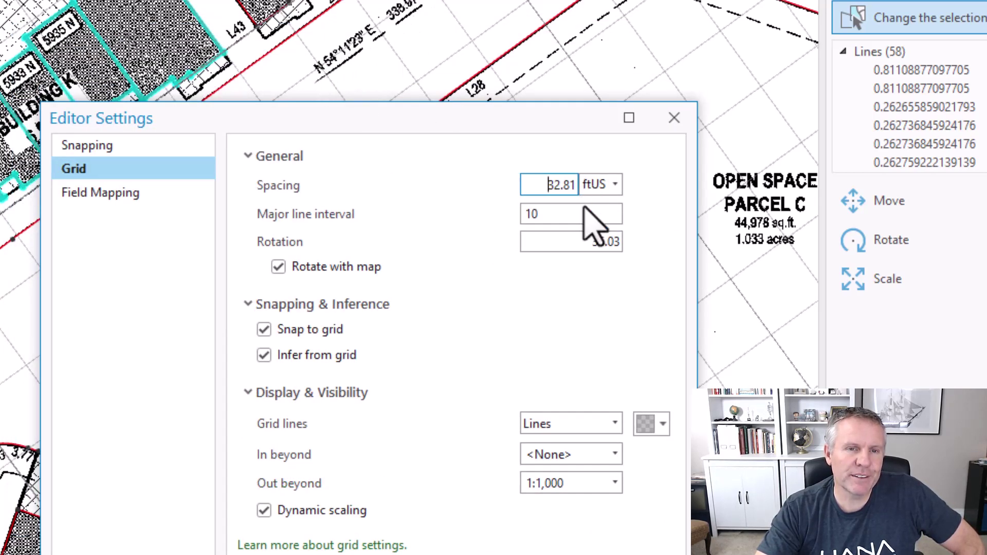
Step: Make the grid lines red, keeping the 36.03 rotation, and apply the settings
{"action": "left_click", "coordinate": [588, 243]}
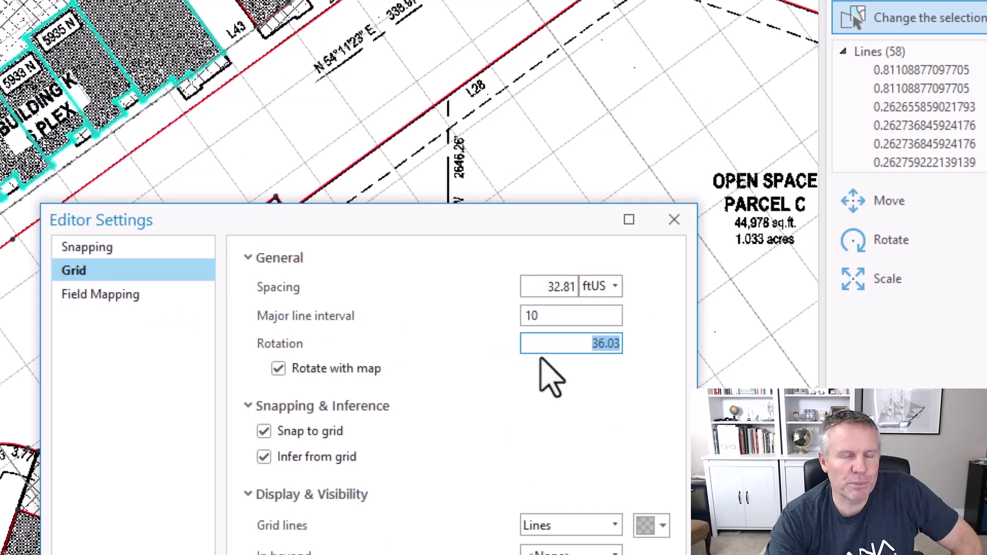
{"action": "type", "text": "54"}
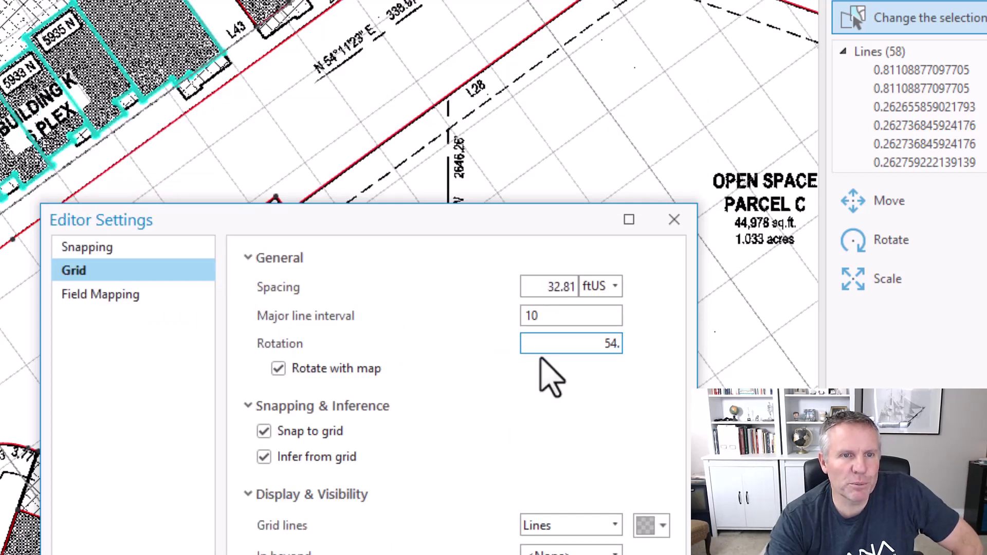
{"action": "type", "text": ".1123-1"}
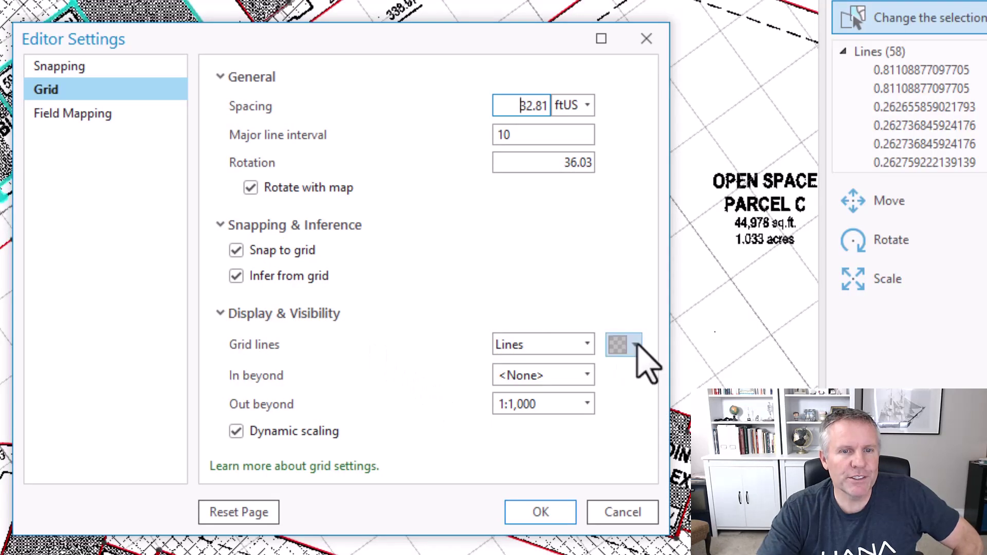
{"action": "left_click", "coordinate": [637, 345]}
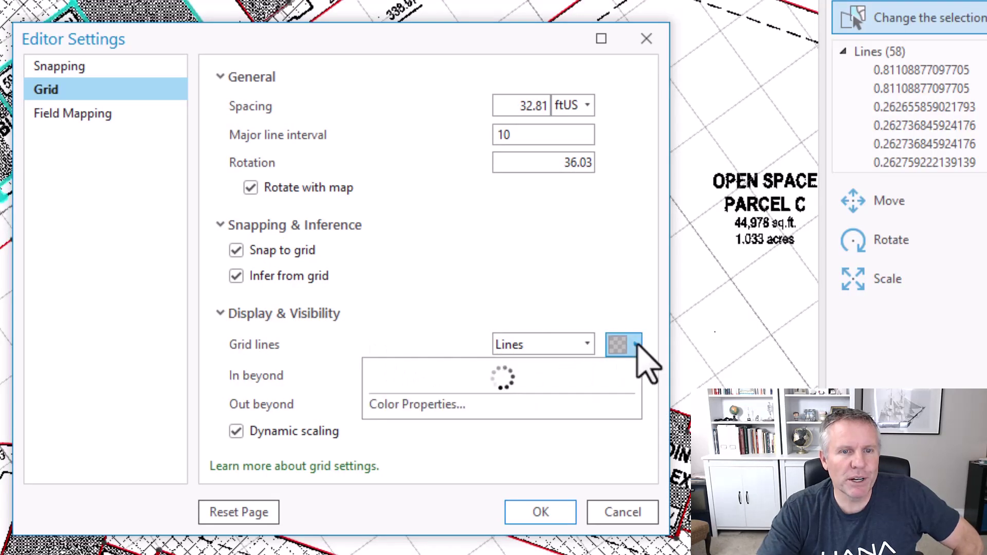
{"action": "left_click", "coordinate": [537, 397]}
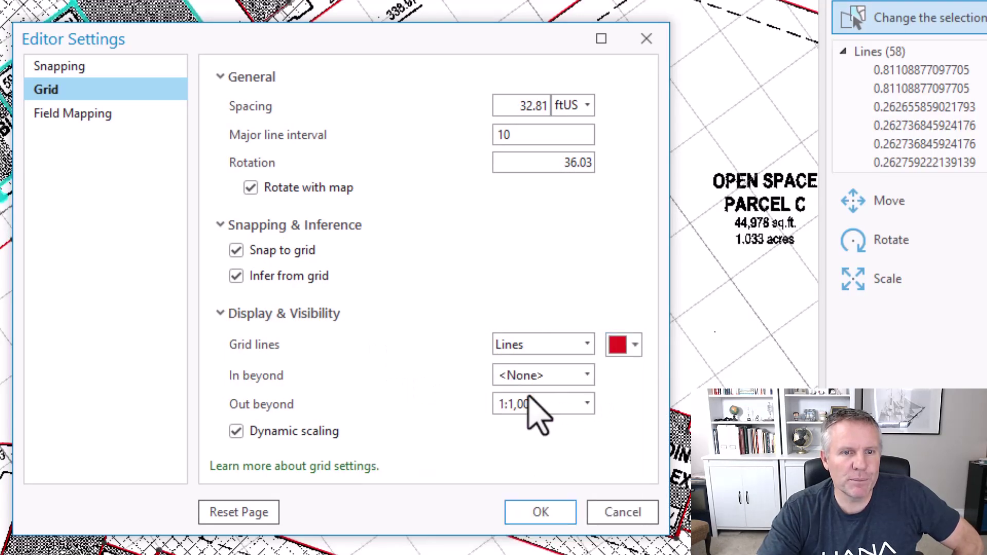
{"action": "left_click", "coordinate": [545, 514]}
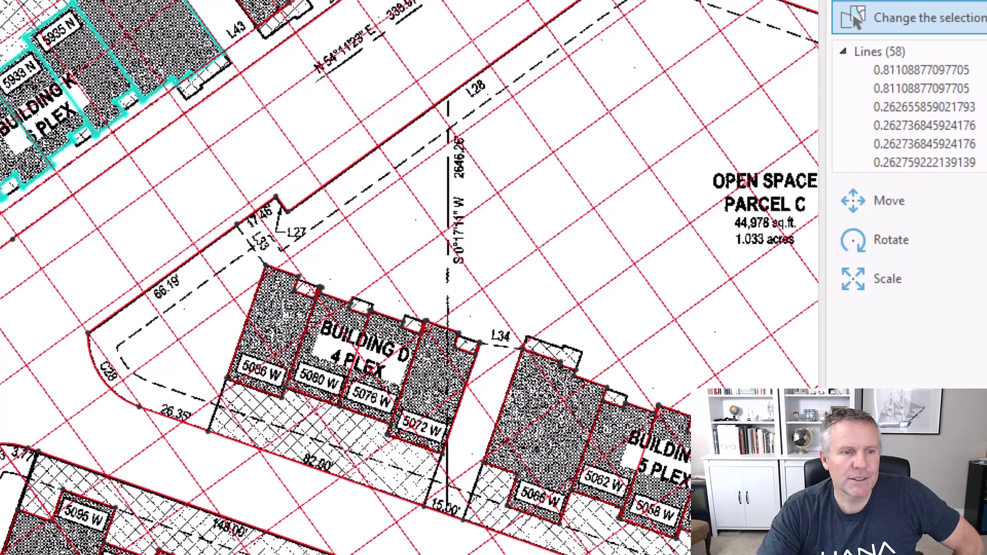